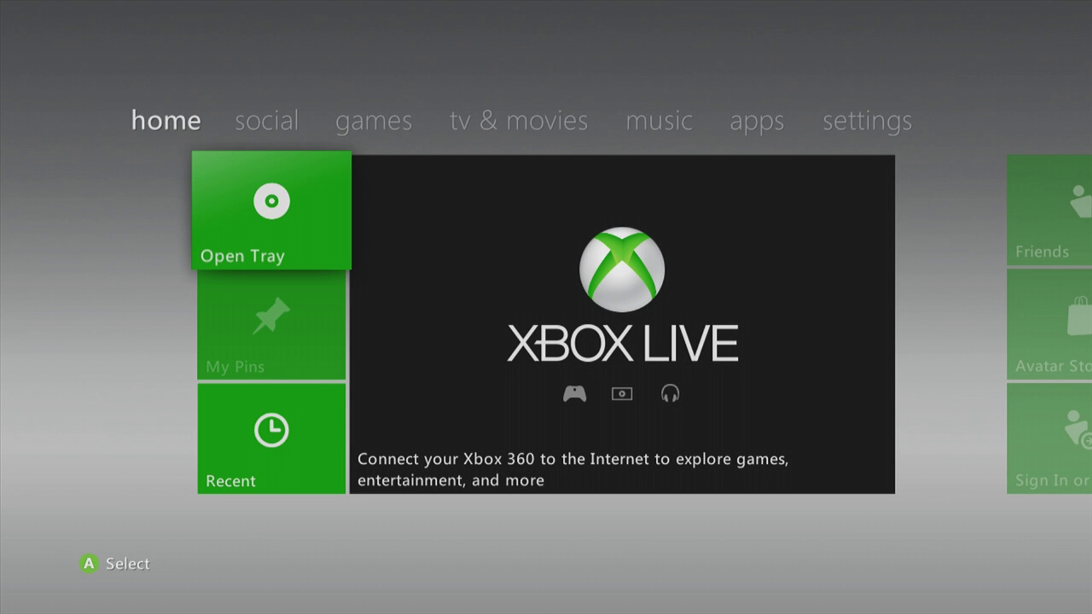
# Open the console's storage devices list from the system settings.
pyautogui.press('Right')
pyautogui.press('Right')
pyautogui.press('Right')
pyautogui.press('Right')
pyautogui.press('Right')
pyautogui.press('Right')
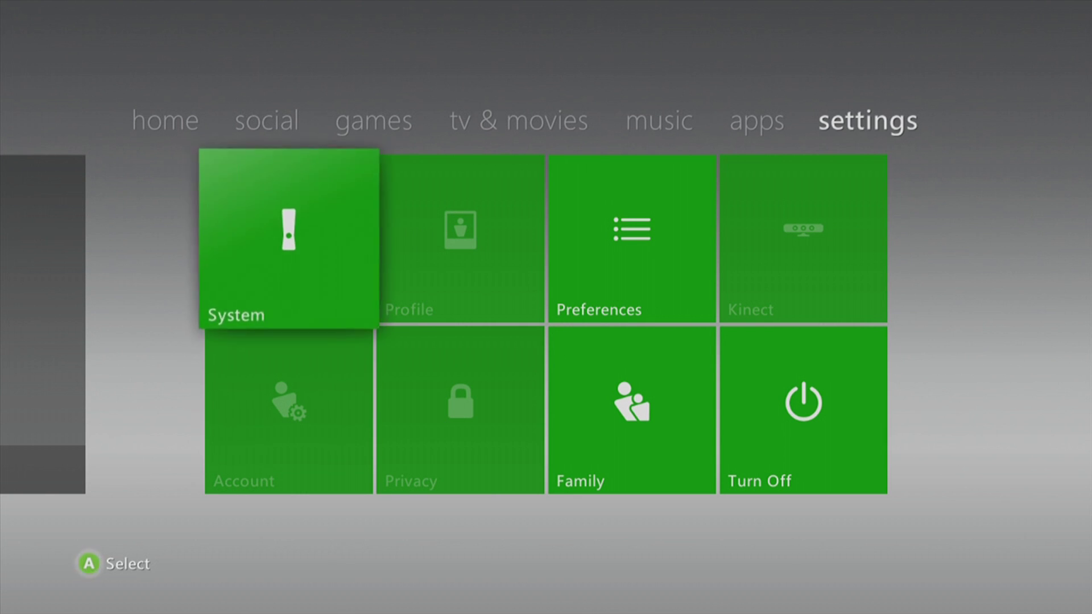
pyautogui.press('Return')
pyautogui.press('Down')
pyautogui.press('Down')
pyautogui.press('Return')
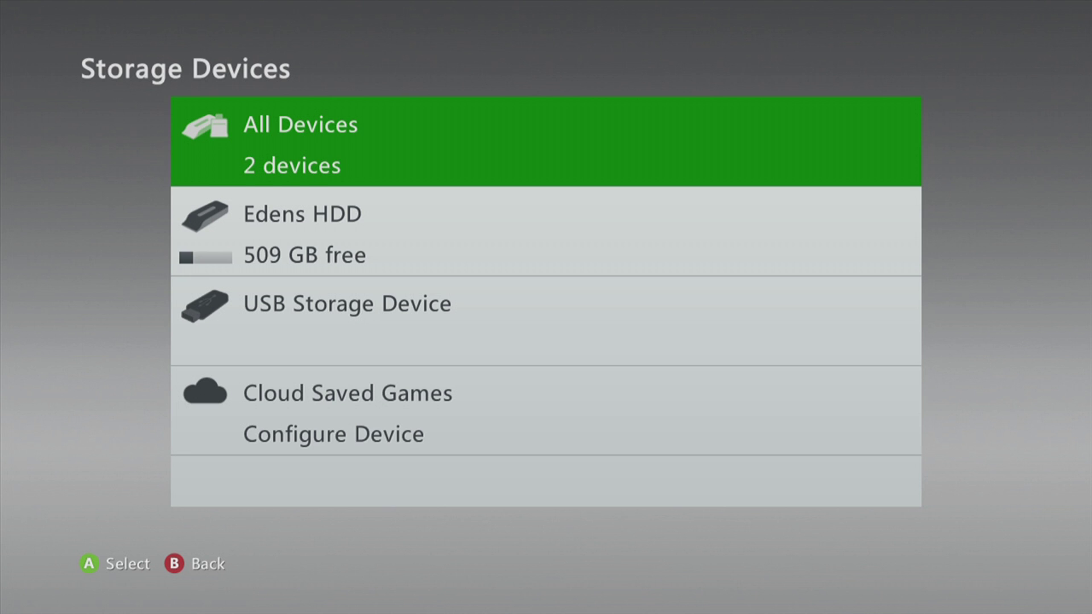
# Configure the USB storage device for Xbox 360 storage using Configure Now and acknowledge the performance warning.
pyautogui.press('Down')
pyautogui.press('Down')
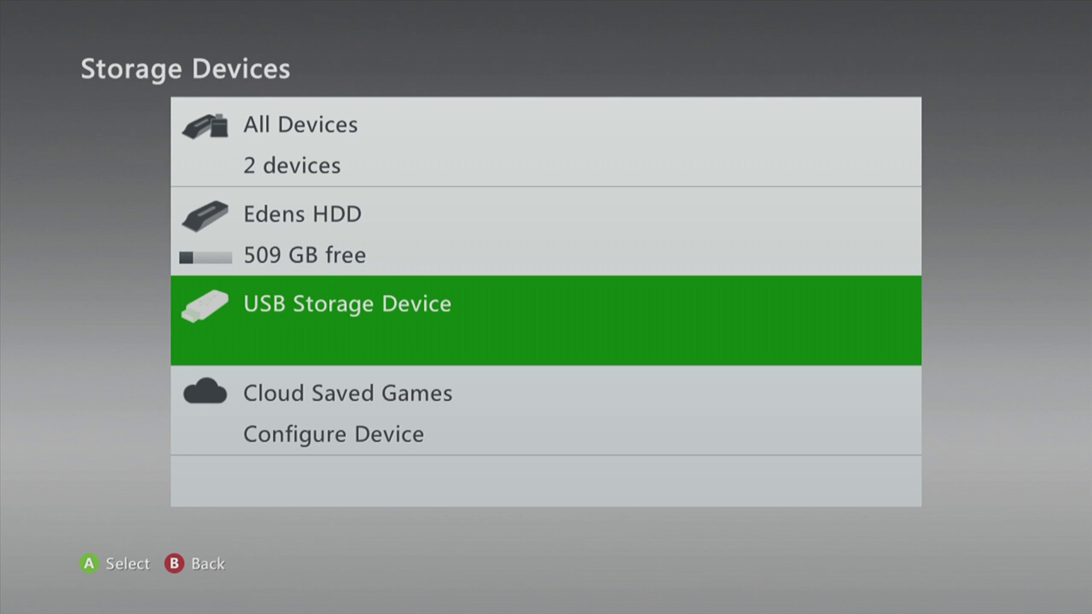
pyautogui.press('Return')
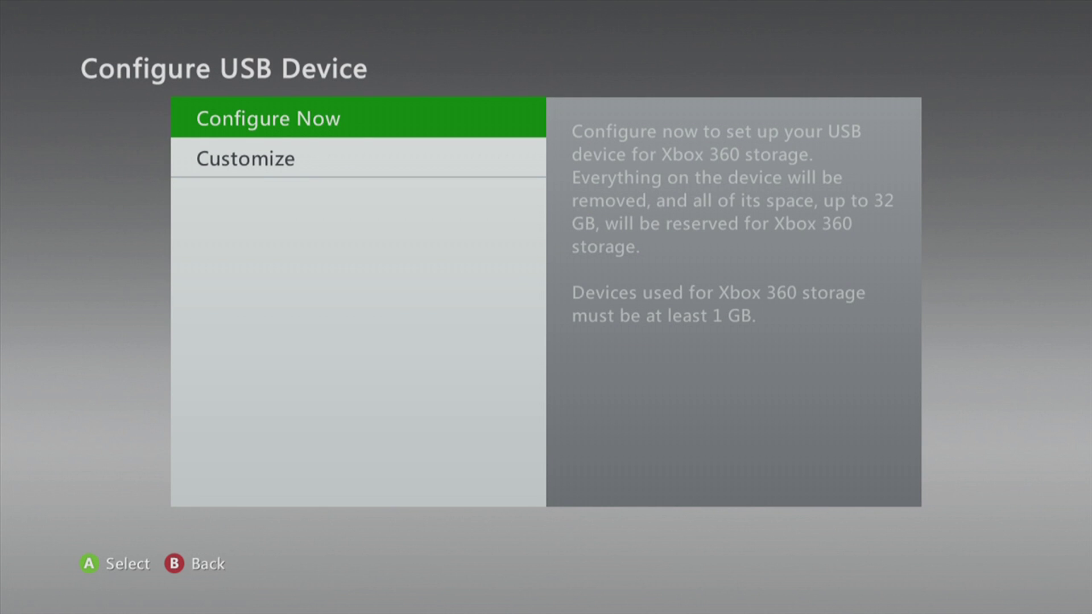
pyautogui.press('Return')
pyautogui.press('Return')
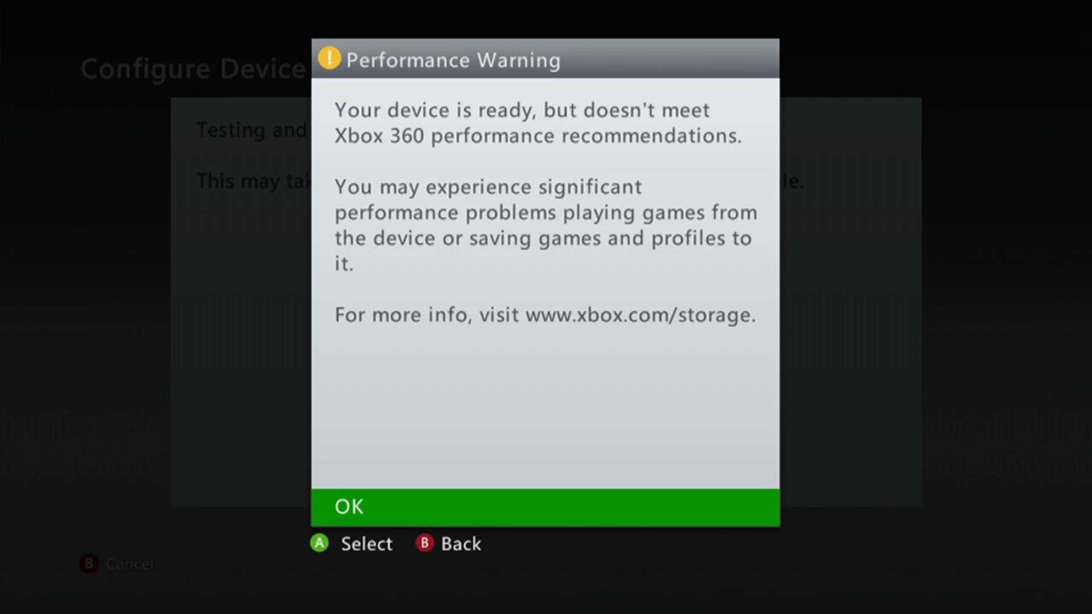
pyautogui.press('Return')
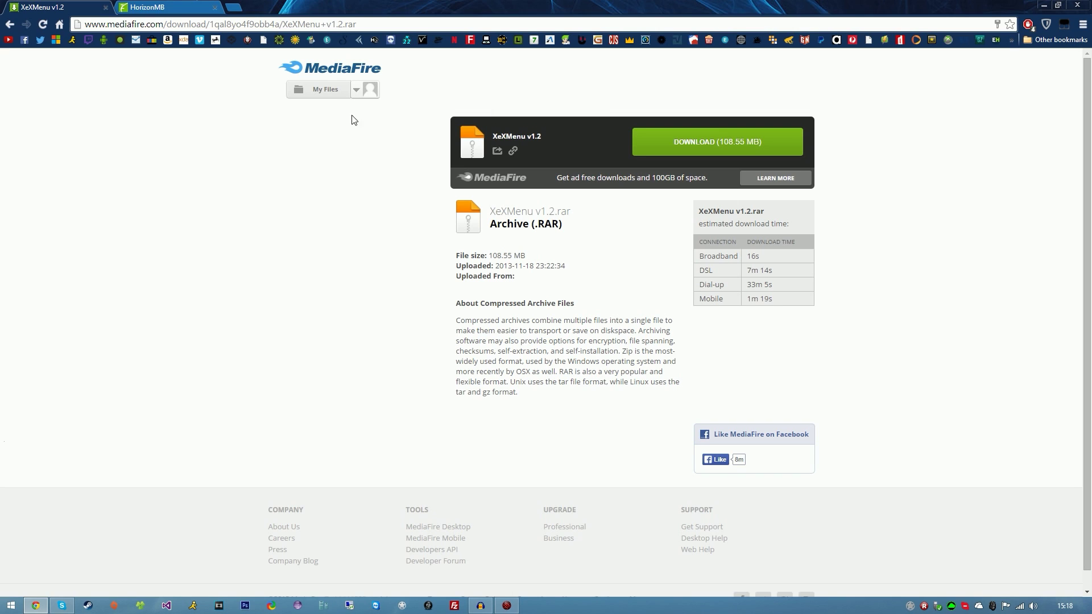
# View the Horizon download link on the HorizonMB site and return to the desktop.
pyautogui.click(161, 9)
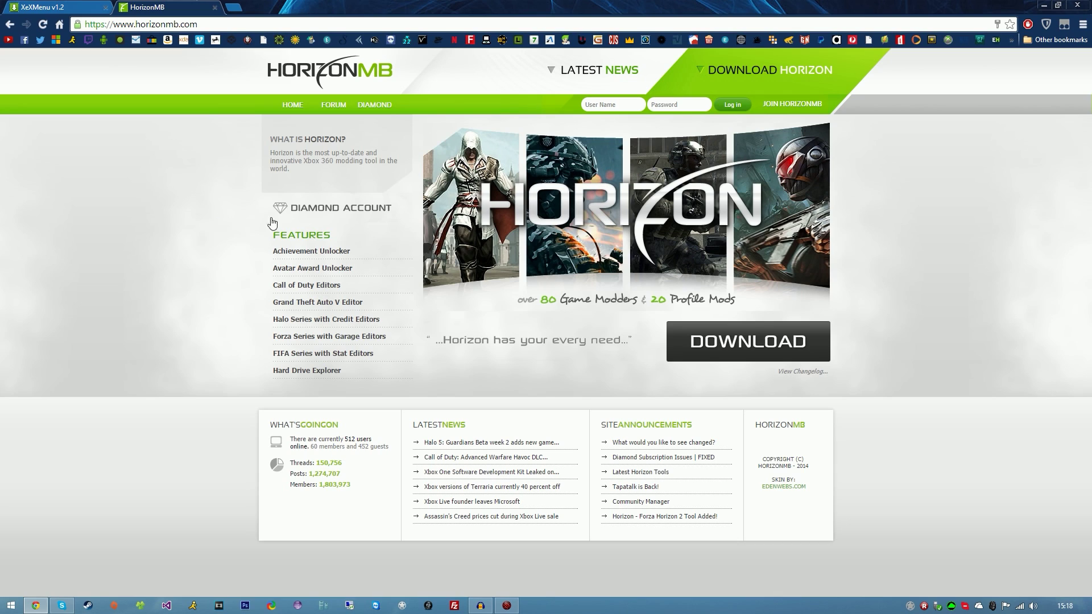
pyautogui.click(771, 76)
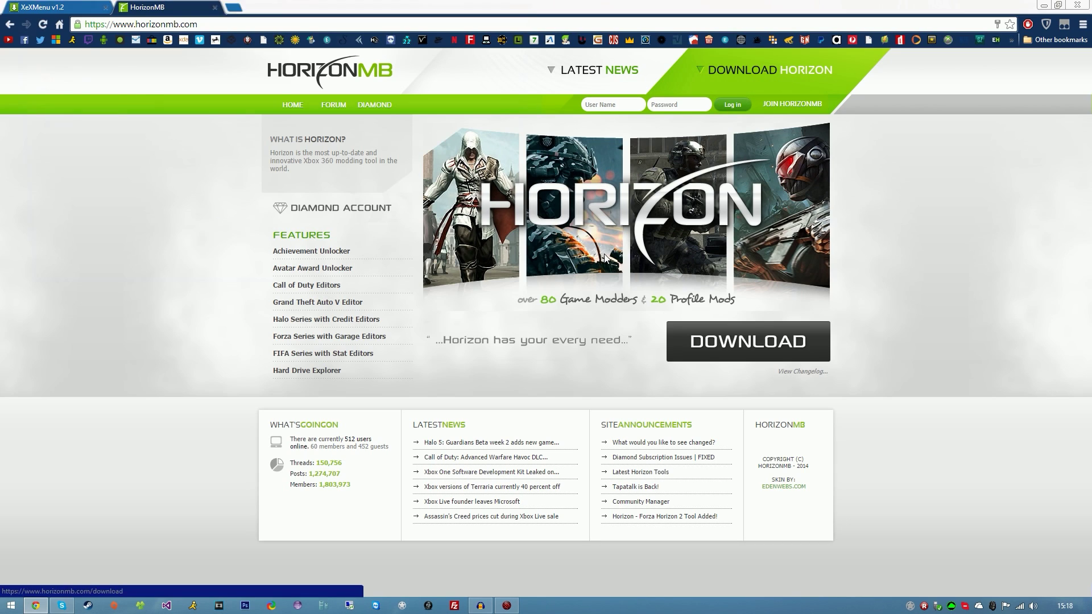
pyautogui.click(507, 288)
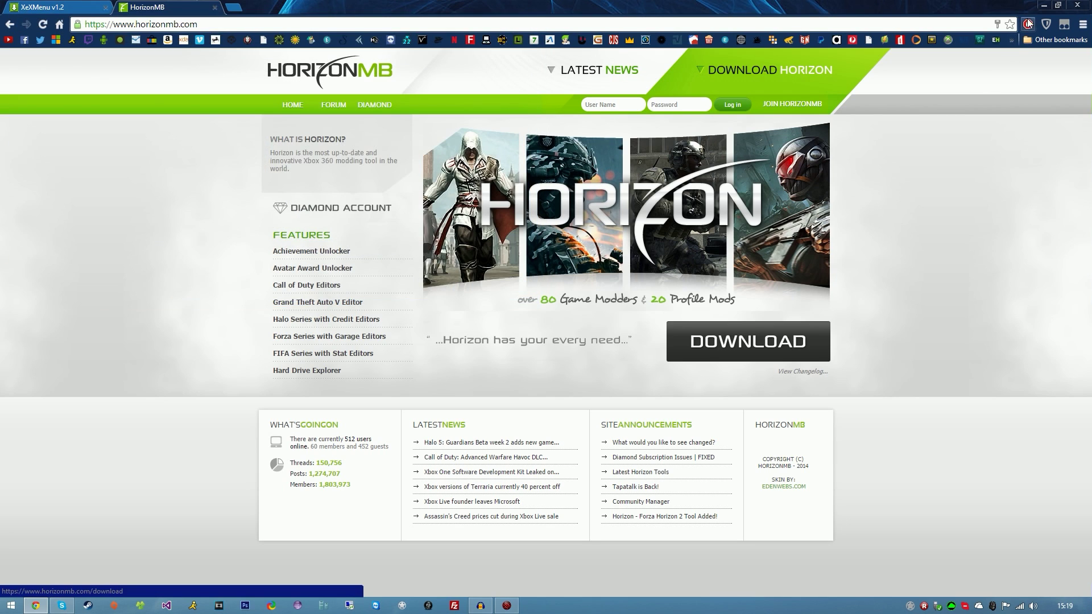
pyautogui.press('super+d')
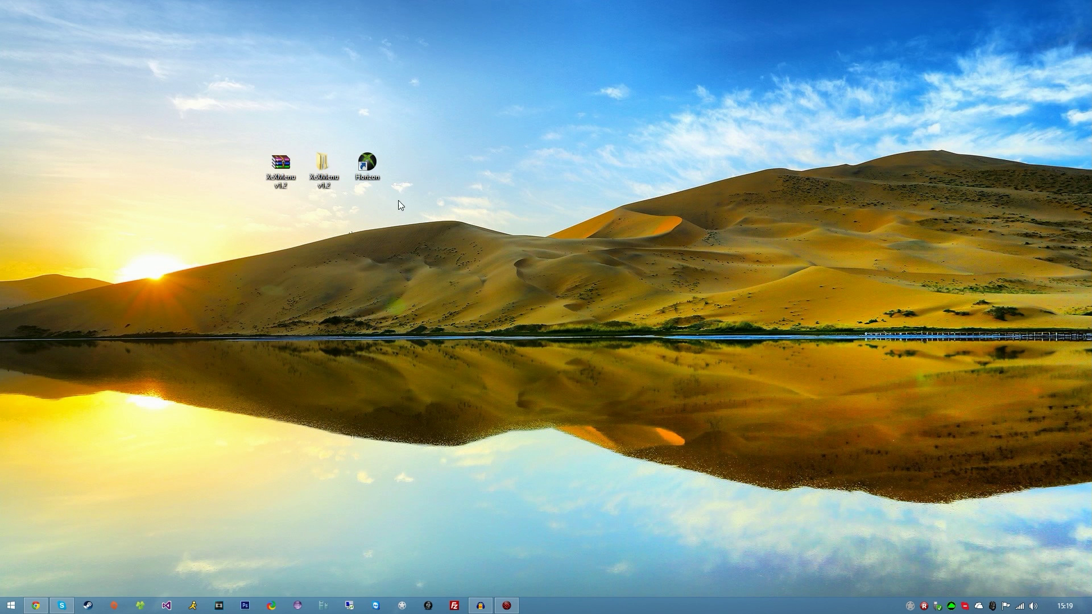
# Open the extracted XeXMenu v1.2 folder and browse to C0DE9999\00080000.
pyautogui.moveTo(431, 212); pyautogui.dragTo(328, 206)
pyautogui.doubleClick(280, 179)
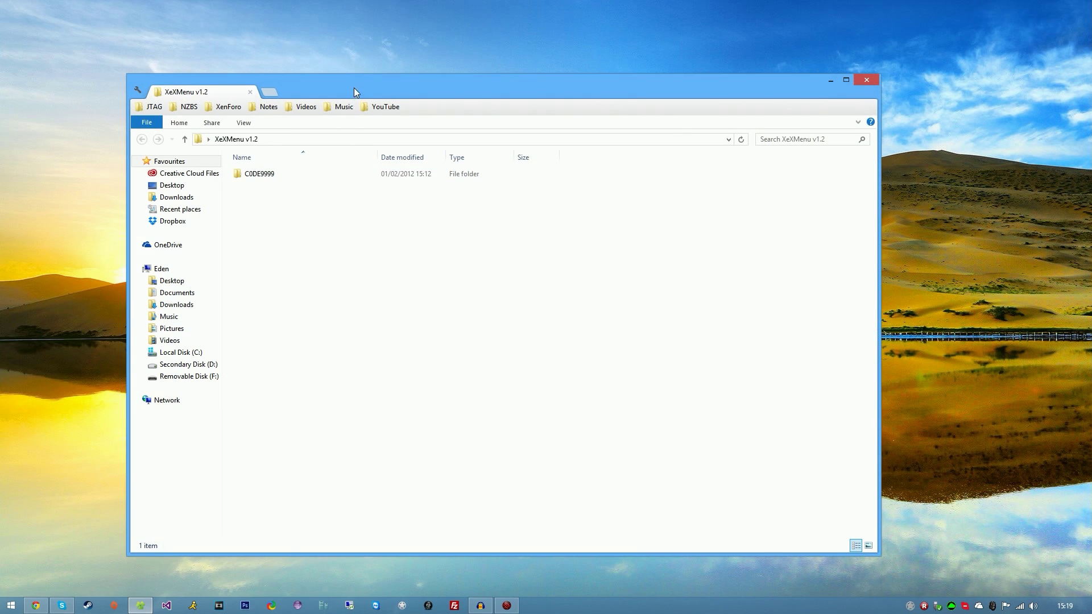
pyautogui.doubleClick(245, 144)
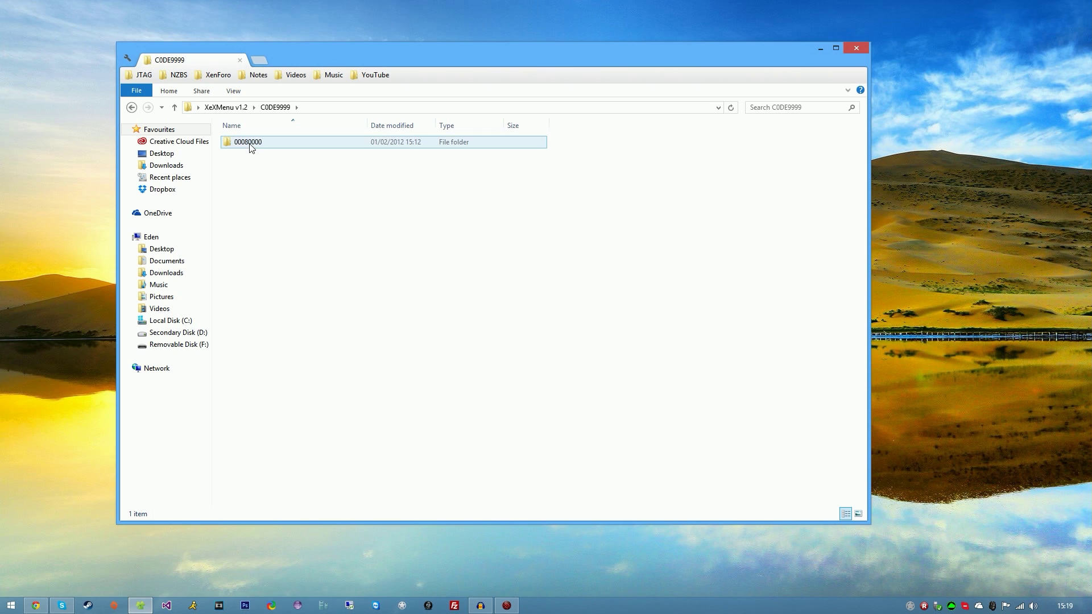
pyautogui.doubleClick(251, 143)
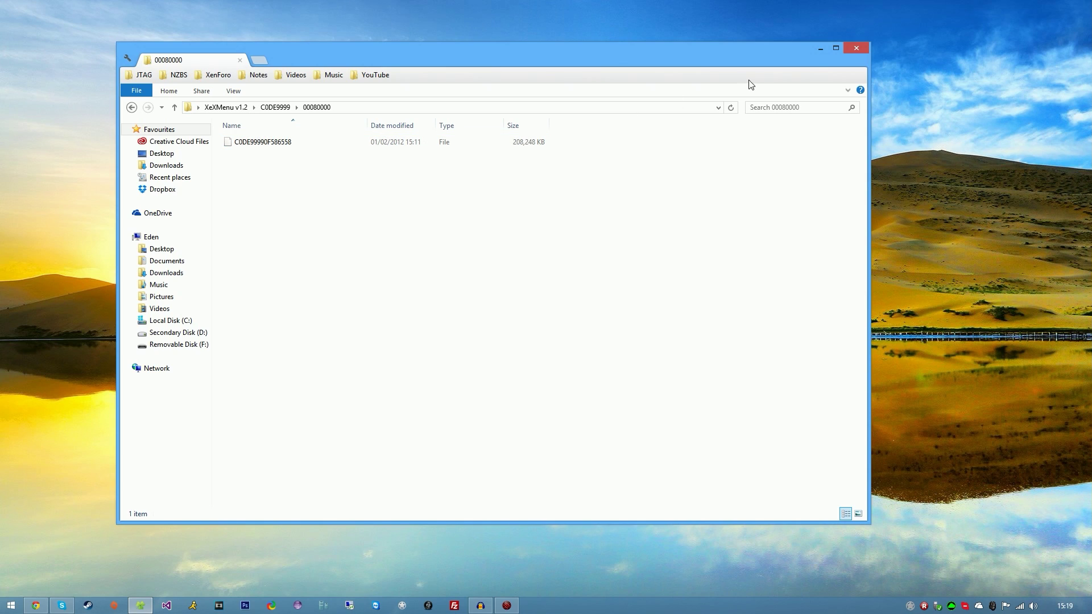
# Minimize the folder window, launch Horizon from the desktop and reposition its window.
pyautogui.click(821, 51)
pyautogui.doubleClick(376, 155)
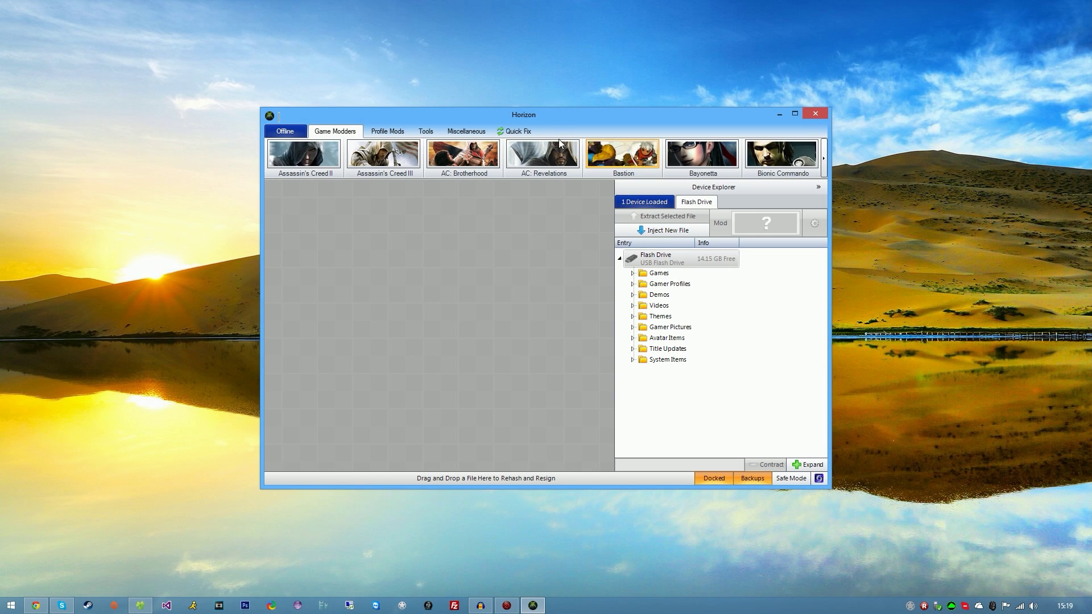
pyautogui.moveTo(539, 116); pyautogui.dragTo(620, 63)
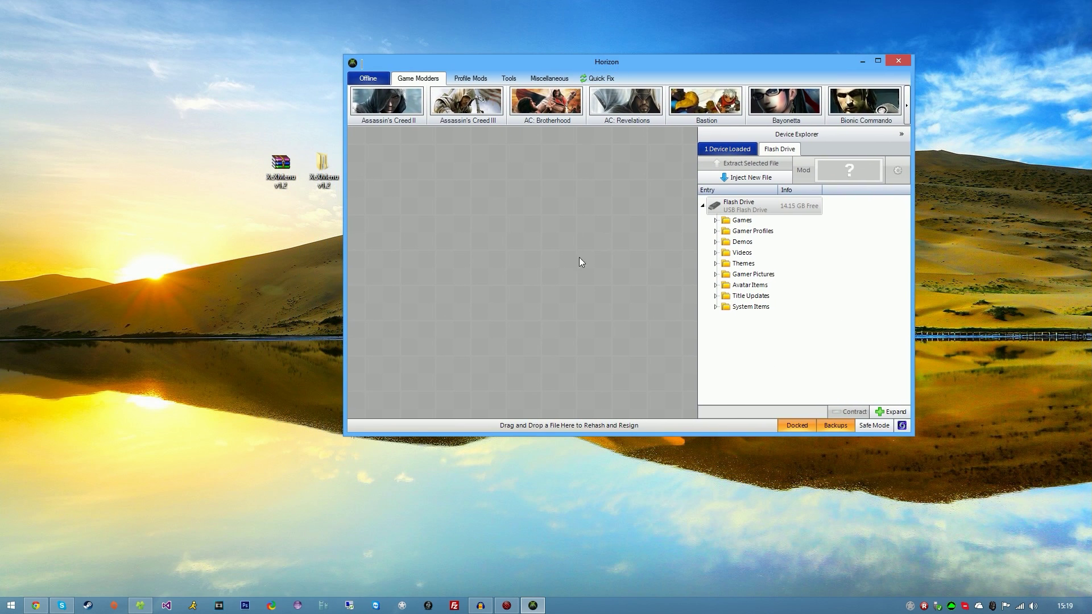
# Load the C0DE99990F586558 package from the 00080000 folder into Horizon, and put the folder window away.
pyautogui.hotkey('alt', 'Tab')
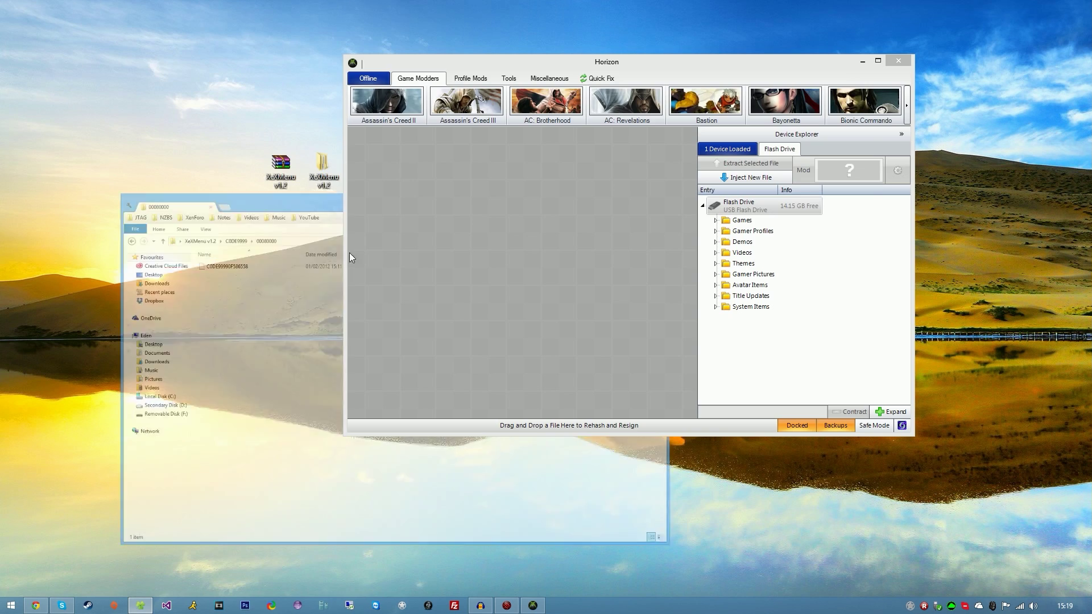
pyautogui.moveTo(458, 56); pyautogui.dragTo(445, 316)
pyautogui.moveTo(267, 402); pyautogui.dragTo(464, 228)
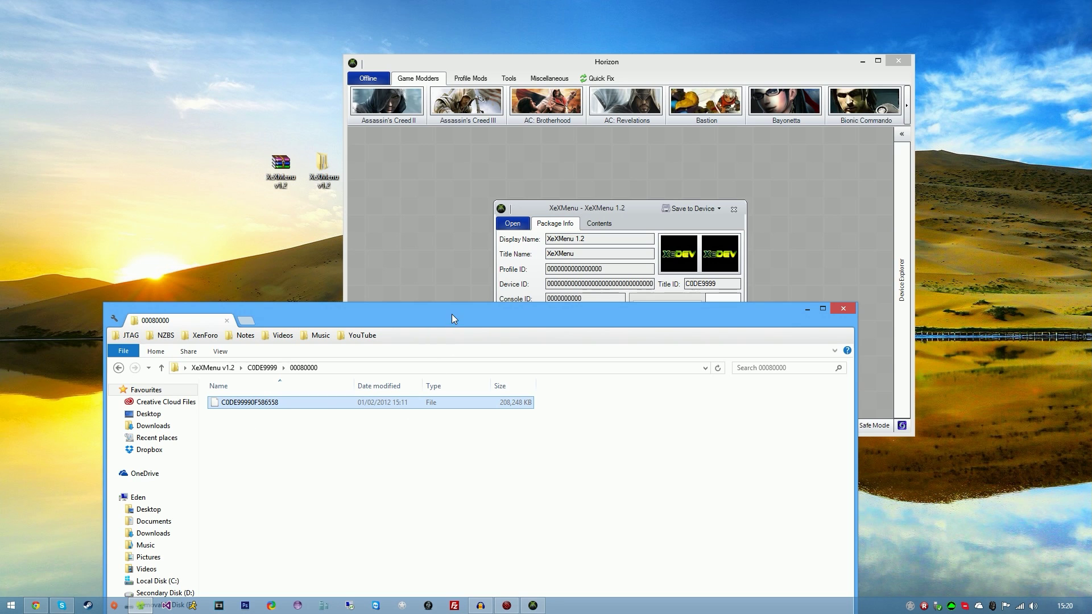
pyautogui.moveTo(451, 314); pyautogui.dragTo(380, 114)
pyautogui.click(772, 110)
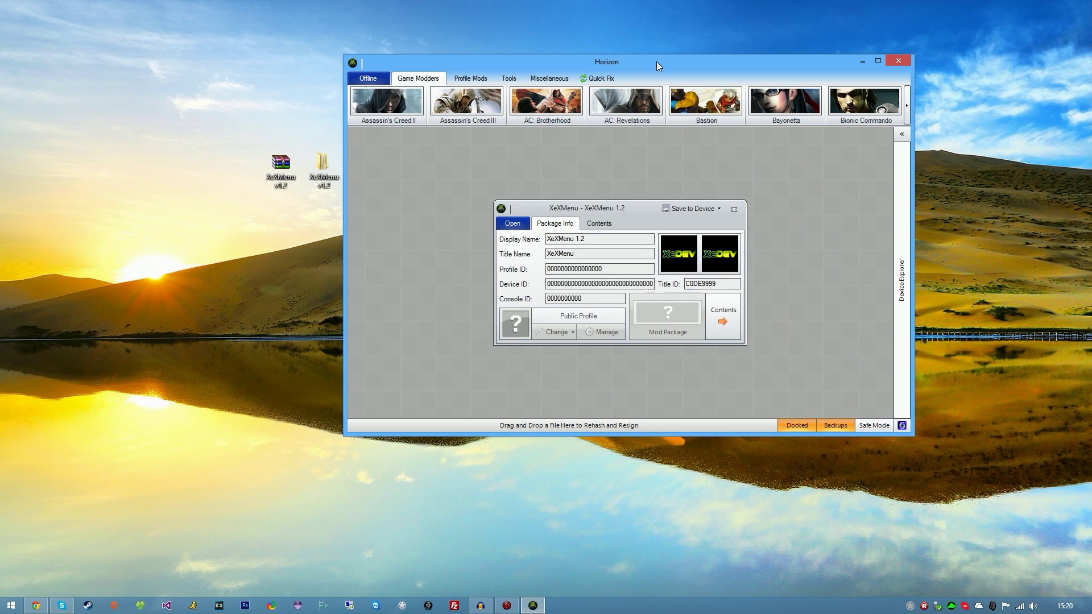
# Save the XeXMenu 1.2 package to the flash drive and dismiss the transfer notice.
pyautogui.moveTo(655, 61); pyautogui.dragTo(509, 105)
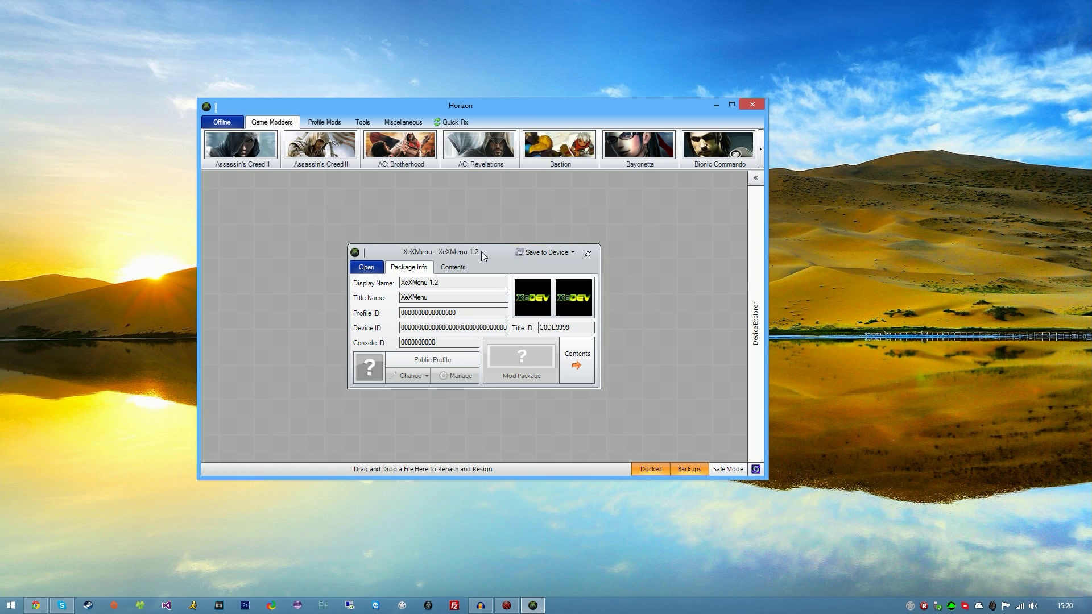
pyautogui.moveTo(478, 251); pyautogui.dragTo(359, 239)
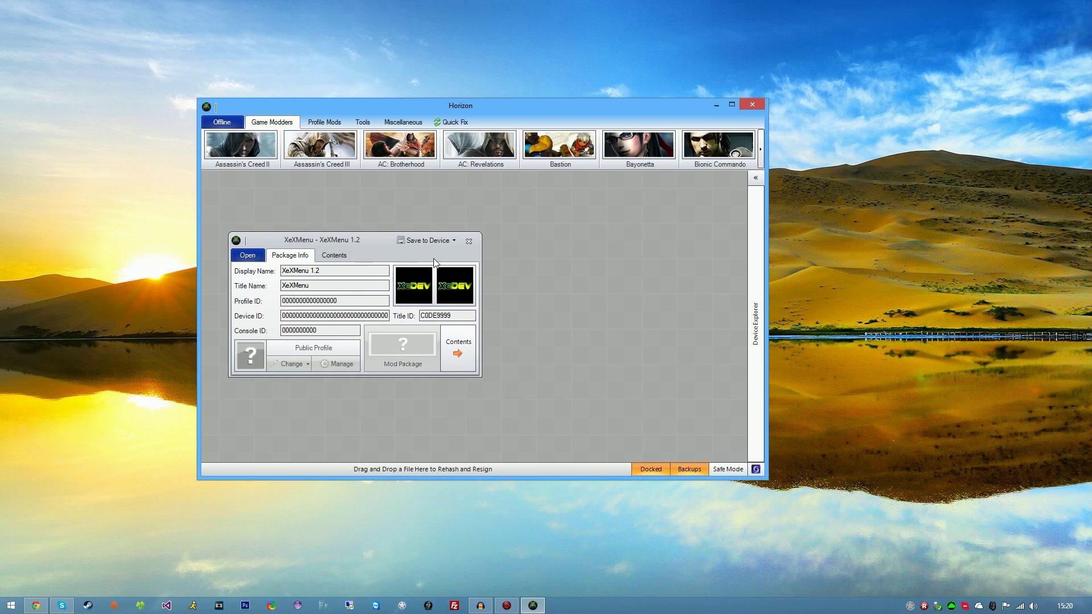
pyautogui.click(434, 241)
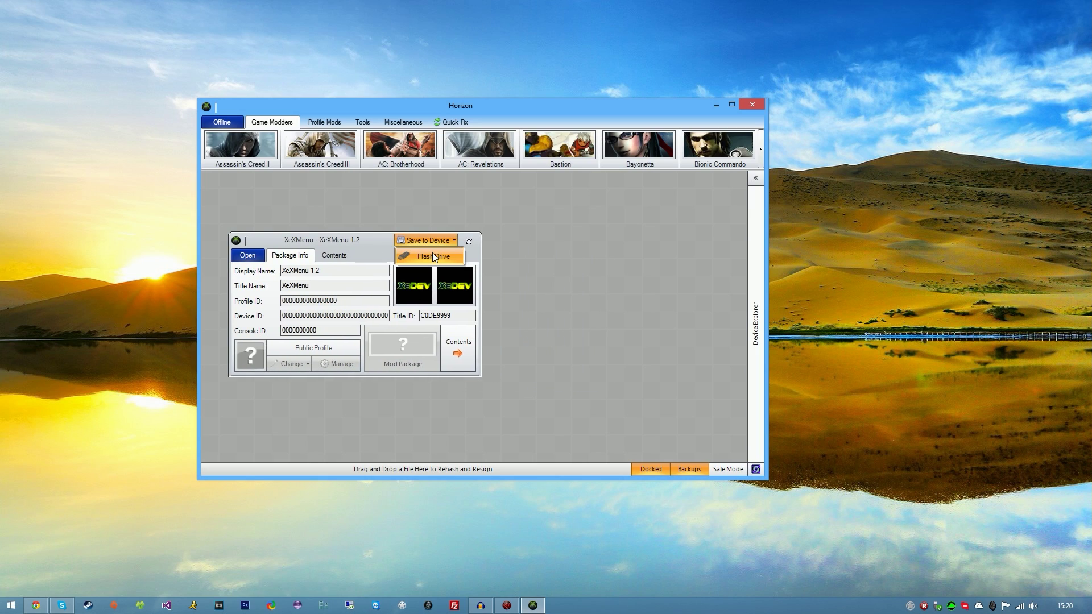
pyautogui.click(432, 252)
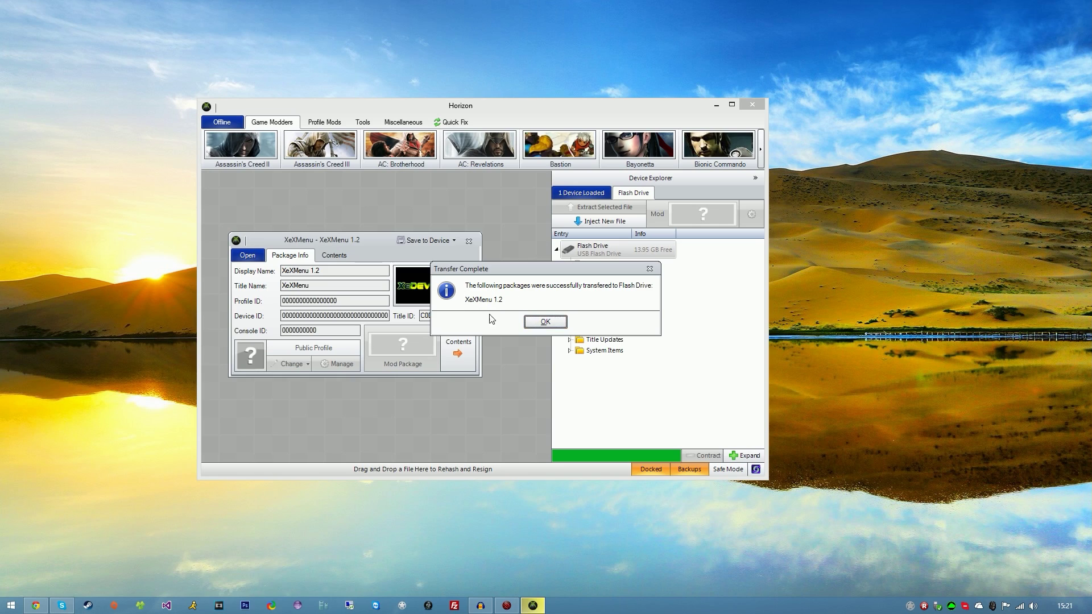
pyautogui.click(544, 322)
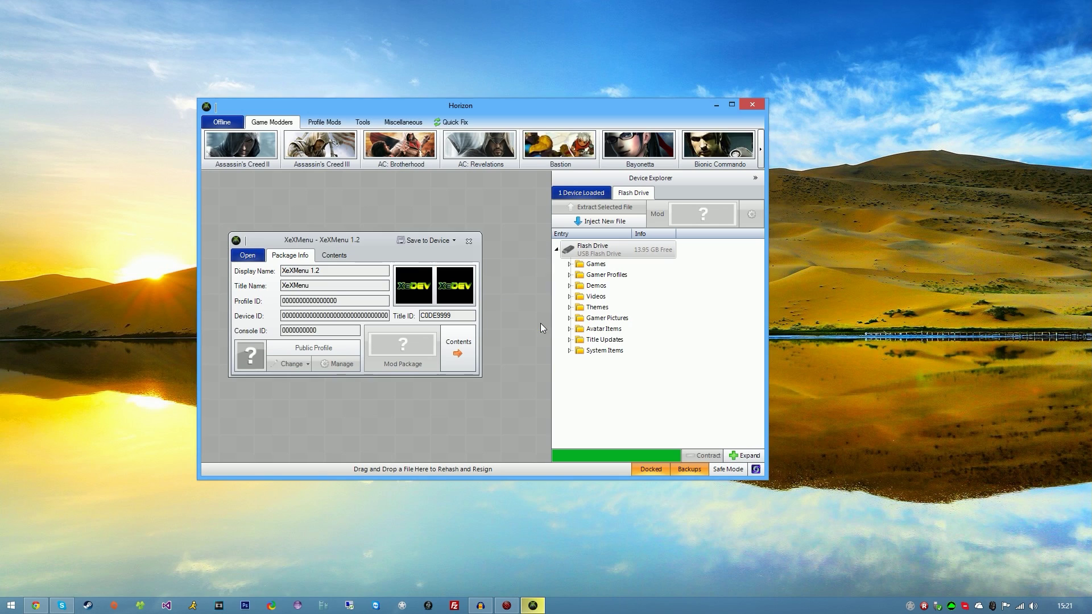
# Check the flash drive's Demos folder for the XeXMenu 1.2 package and close Horizon.
pyautogui.click(570, 285)
pyautogui.click(575, 286)
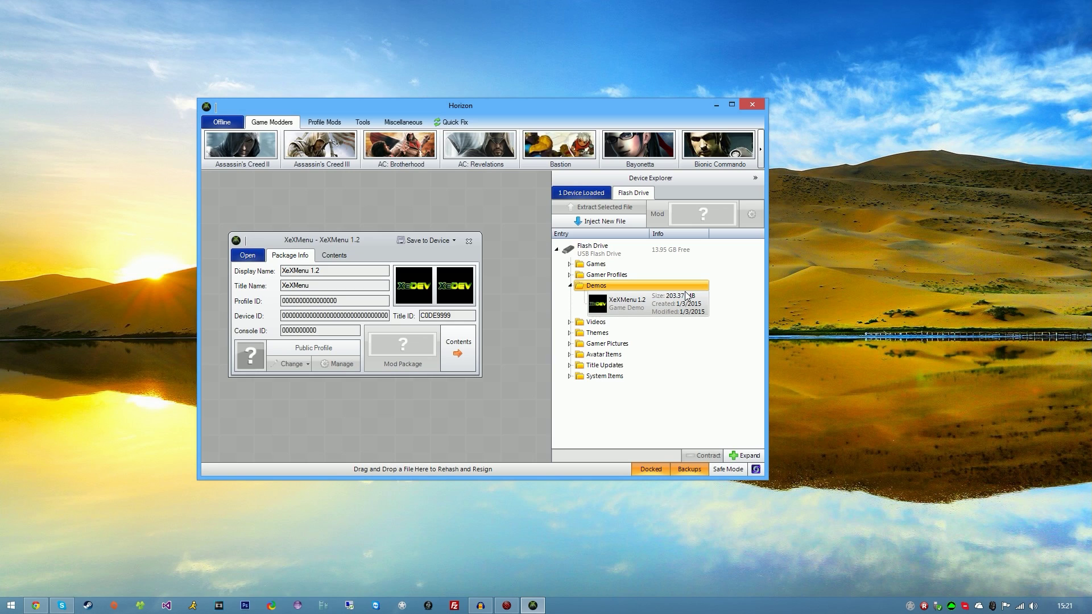
pyautogui.click(750, 102)
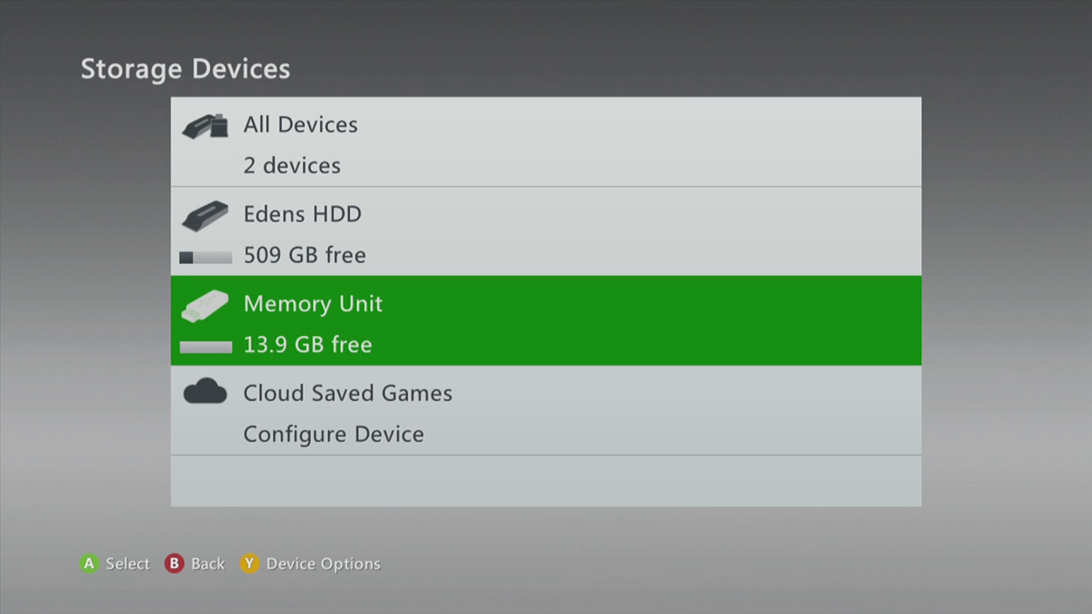
# On the Xbox 360, inspect the XeXMenu 1.2 entry in the Memory Unit's Demos and return to the storage devices list.
pyautogui.press('Return')
pyautogui.press('Down')
pyautogui.press('Down')
pyautogui.press('Return')
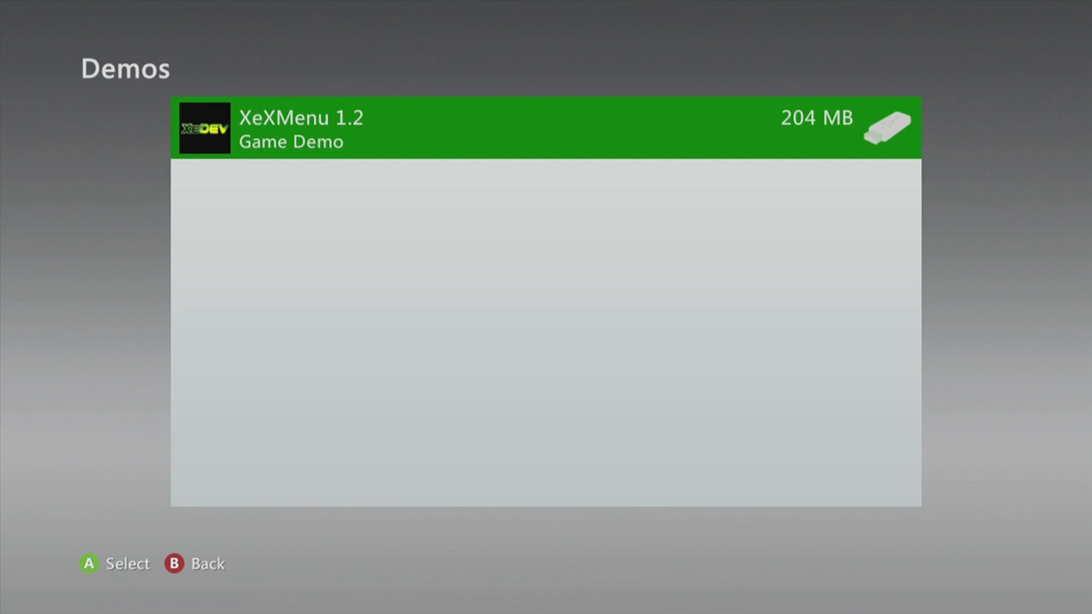
pyautogui.press('Return')
pyautogui.press('Return')
pyautogui.press('Down')
pyautogui.press('Up')
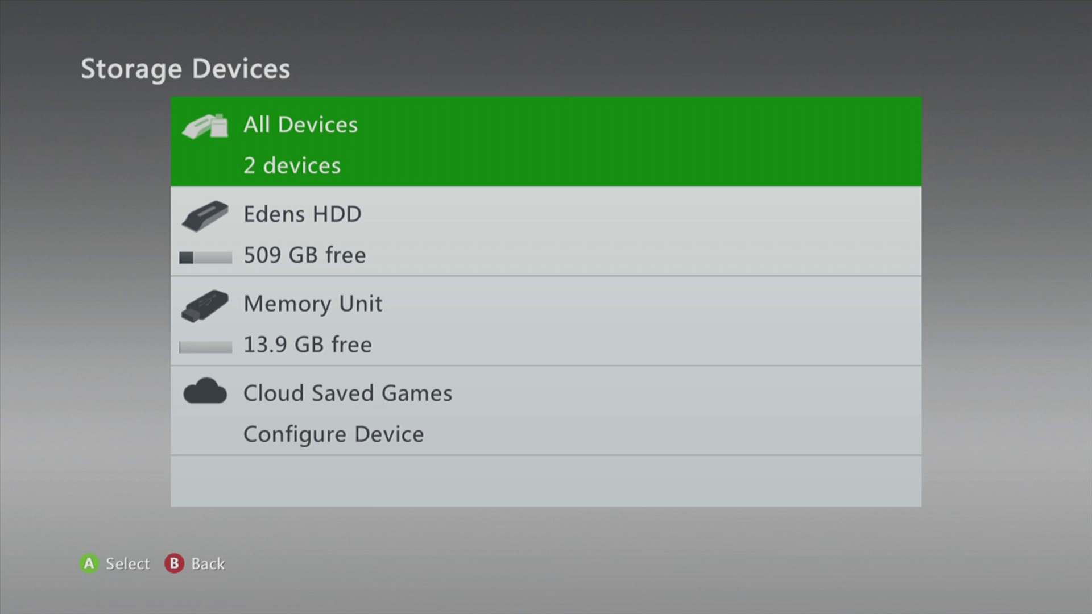
# Open the Demos category on the console's hard drive to check its contents.
pyautogui.press('Down')
pyautogui.press('Return')
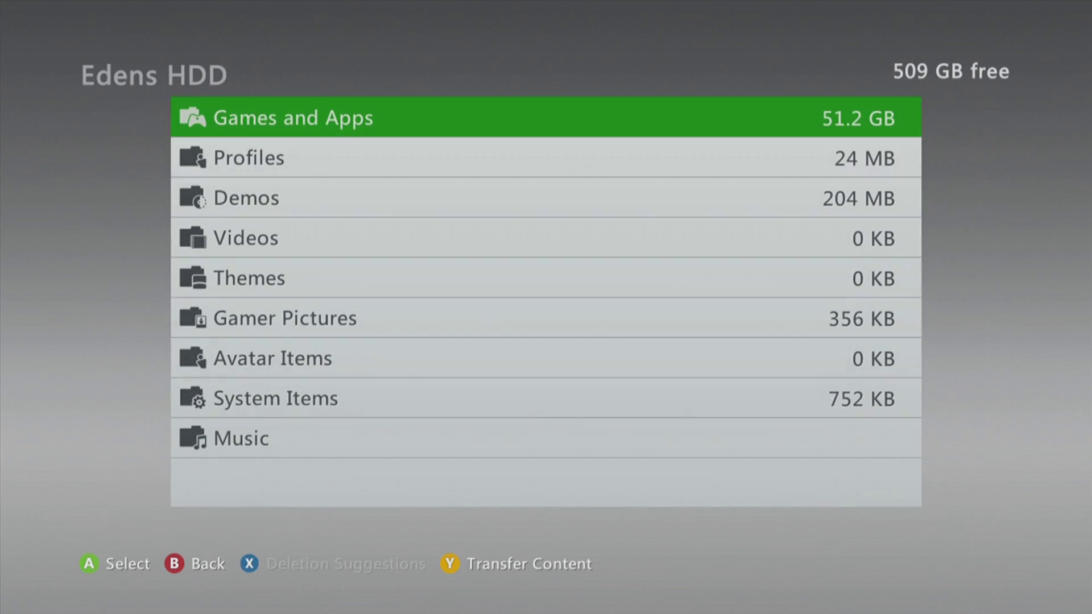
pyautogui.press('Down')
pyautogui.press('Down')
pyautogui.press('Return')
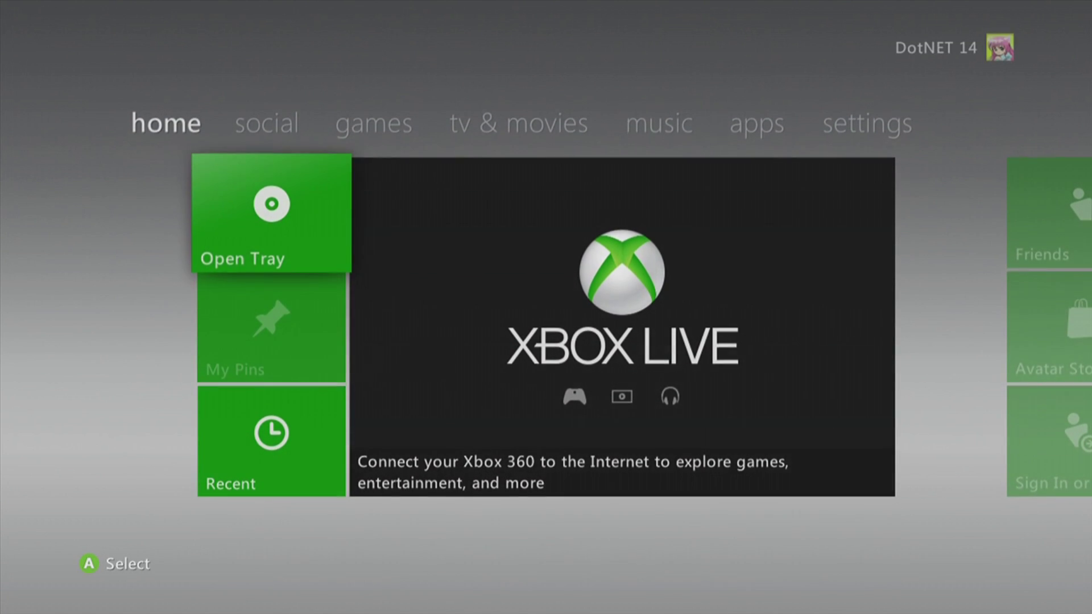
# Open My Games from the dashboard's games section and launch XeXMenu.
pyautogui.press('Right')
pyautogui.press('Right')
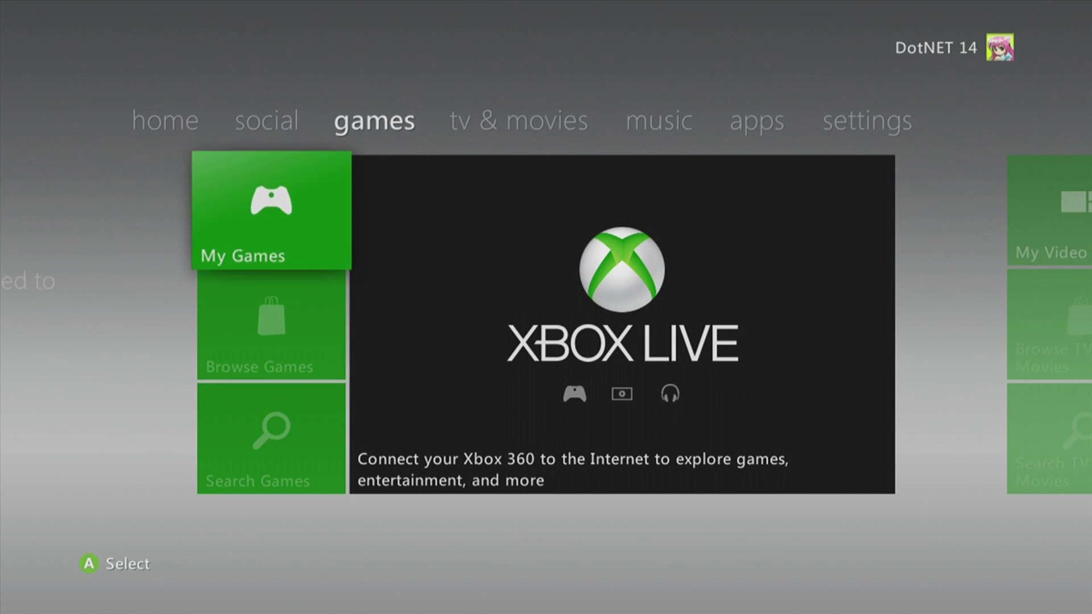
pyautogui.press('Return')
pyautogui.press('Right')
pyautogui.press('Right')
pyautogui.press('Right')
pyautogui.press('Right')
pyautogui.press('Right')
pyautogui.press('Right')
pyautogui.press('Right')
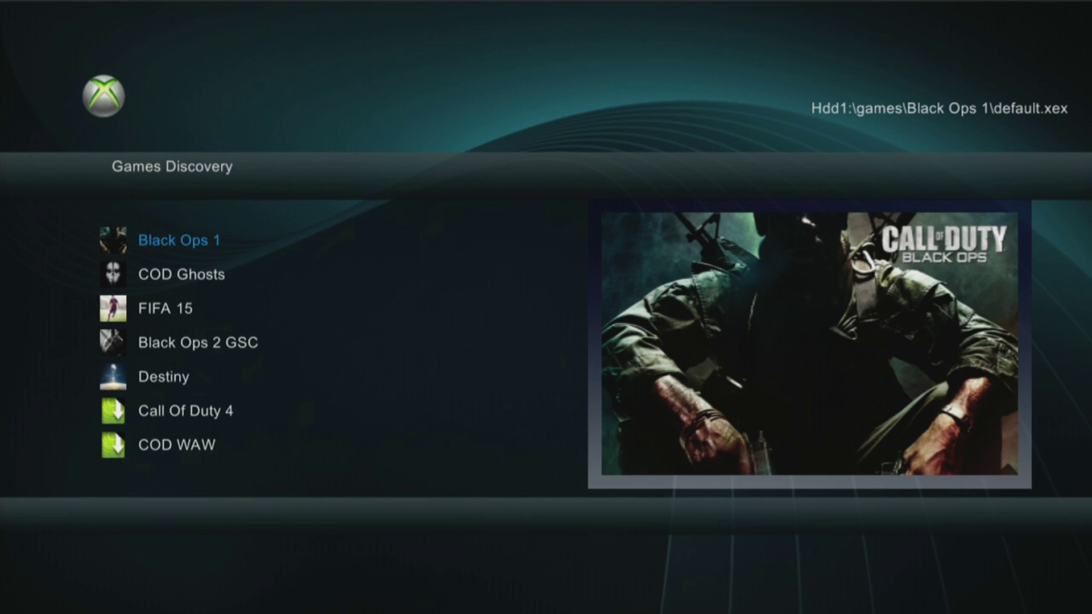
# Look through the Games Discovery list and highlight Destiny.
pyautogui.press('Down')
pyautogui.press('Down')
pyautogui.press('Down')
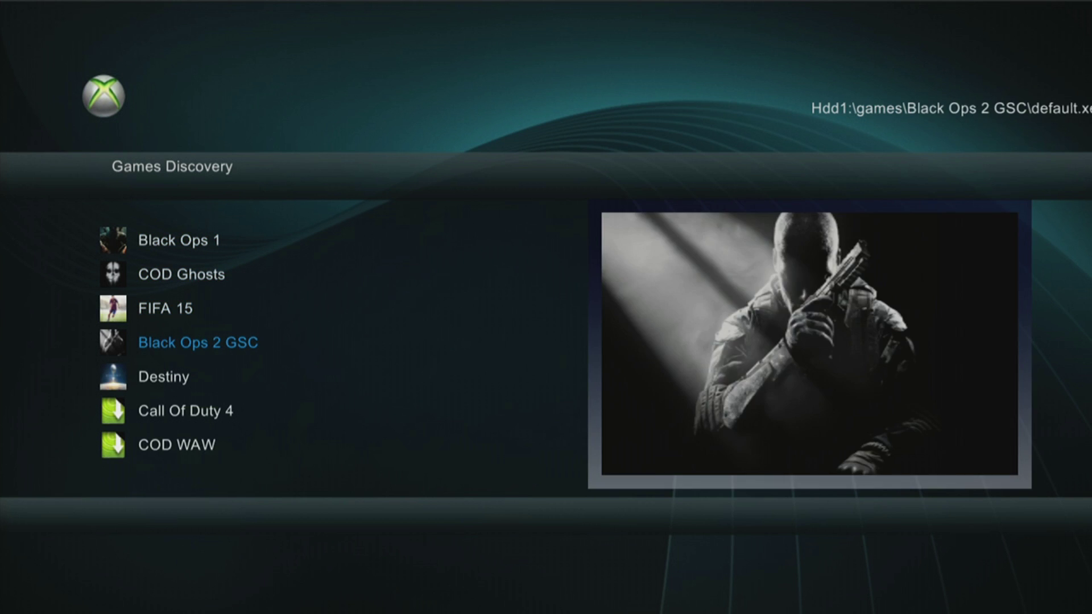
pyautogui.press('Up')
pyautogui.press('Up')
pyautogui.press('Up')
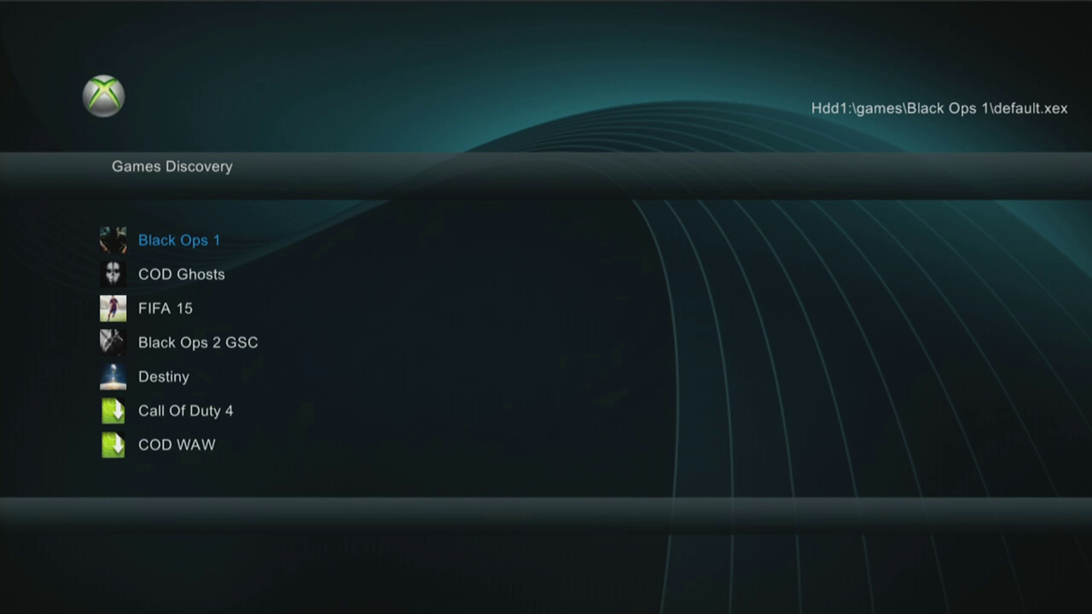
pyautogui.press('Down')
pyautogui.press('Down')
pyautogui.press('Down')
pyautogui.press('Down')
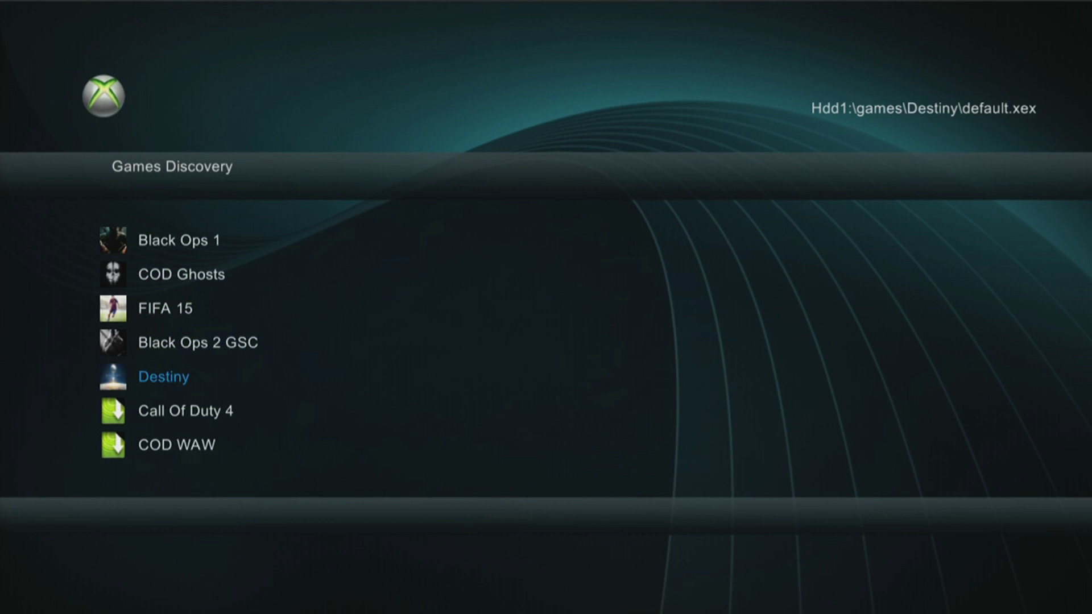
# Review the Configuration page's skin, scaling, title extraction, discovery, sensor, SMC version and IP address entries.
pyautogui.press('Right')
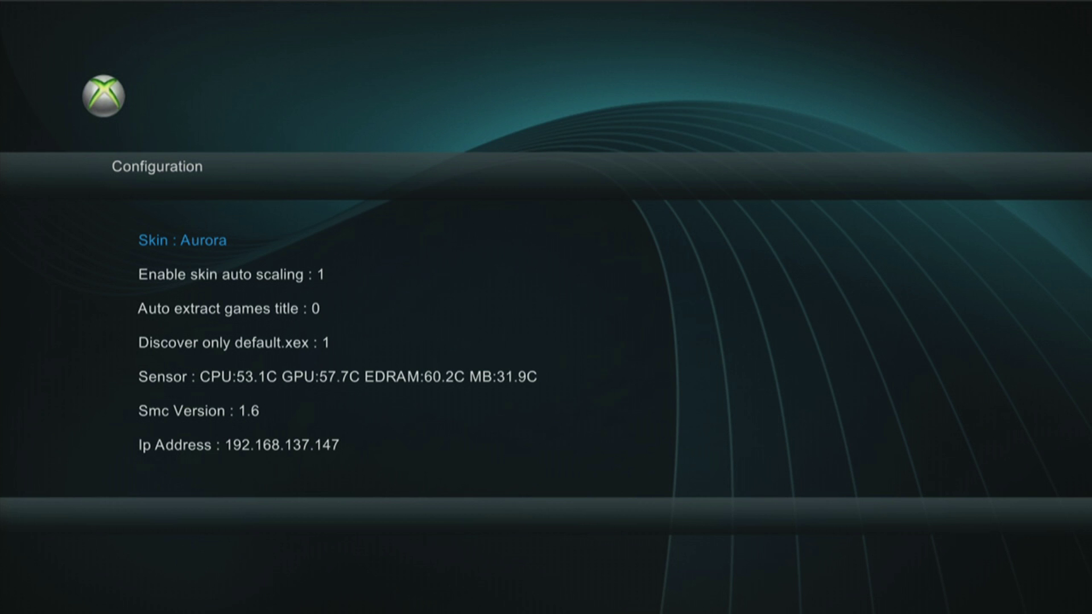
pyautogui.press('Right')
pyautogui.press('Left')
pyautogui.press('Down')
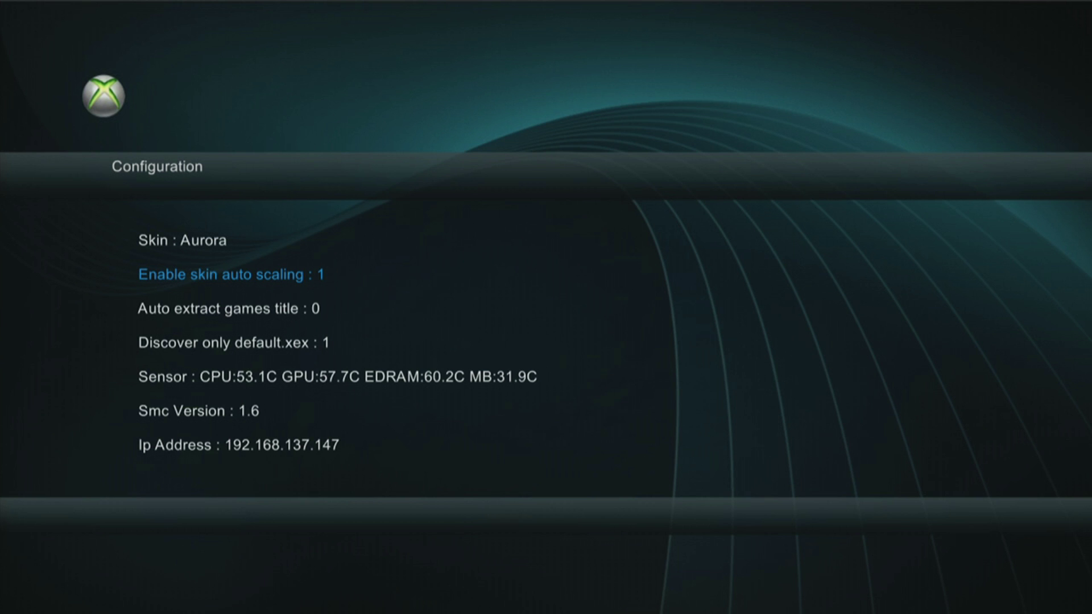
pyautogui.press('Down')
pyautogui.press('Down')
pyautogui.press('Down')
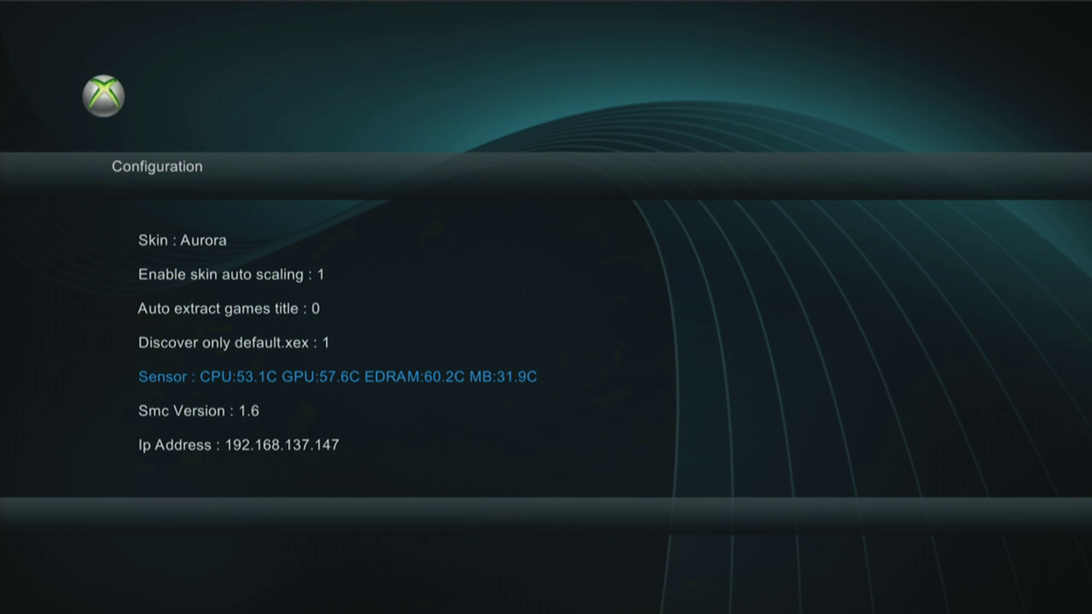
pyautogui.press('Down')
pyautogui.press('Down')
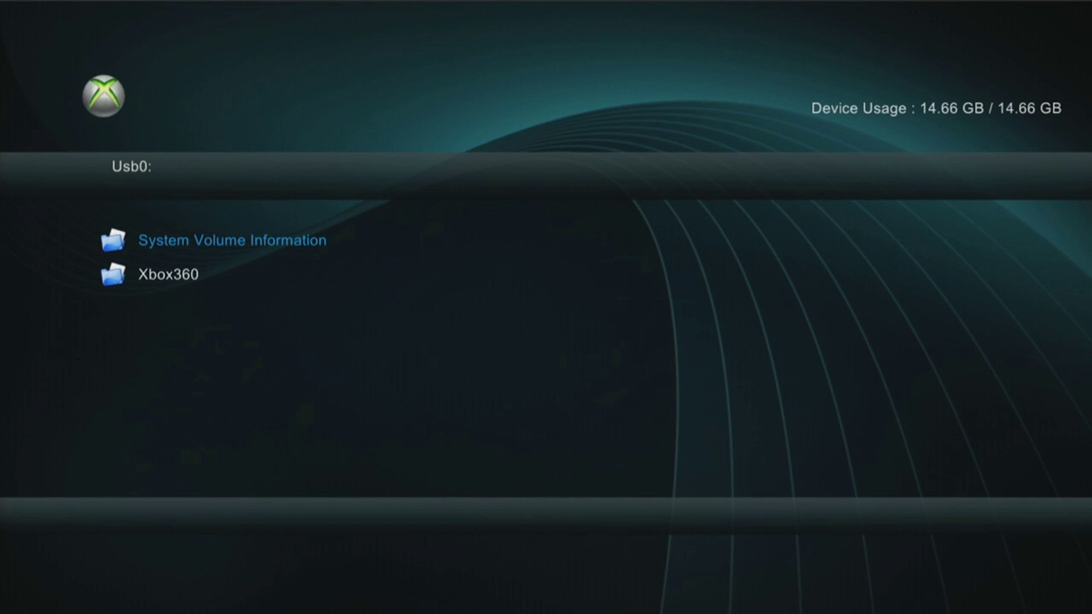
# Browse from the Usb0 device to the Hdd1 file list and highlight its Homebrew folder.
pyautogui.press('Right')
pyautogui.press('Down')
pyautogui.press('Down')
pyautogui.press('Down')
pyautogui.press('Down')
pyautogui.press('Down')
pyautogui.press('Down')
pyautogui.press('Down')
pyautogui.press('Down')
pyautogui.press('Down')
pyautogui.press('Down')
pyautogui.press('Down')
pyautogui.press('Right')
pyautogui.press('Left')
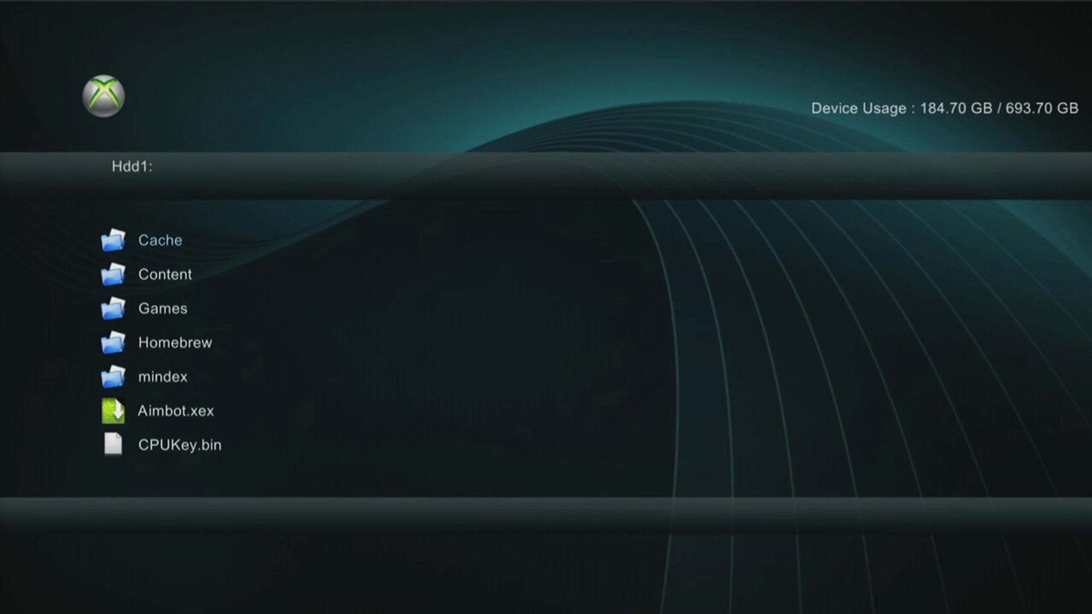
pyautogui.press('Down')
pyautogui.press('Down')
pyautogui.press('Down')
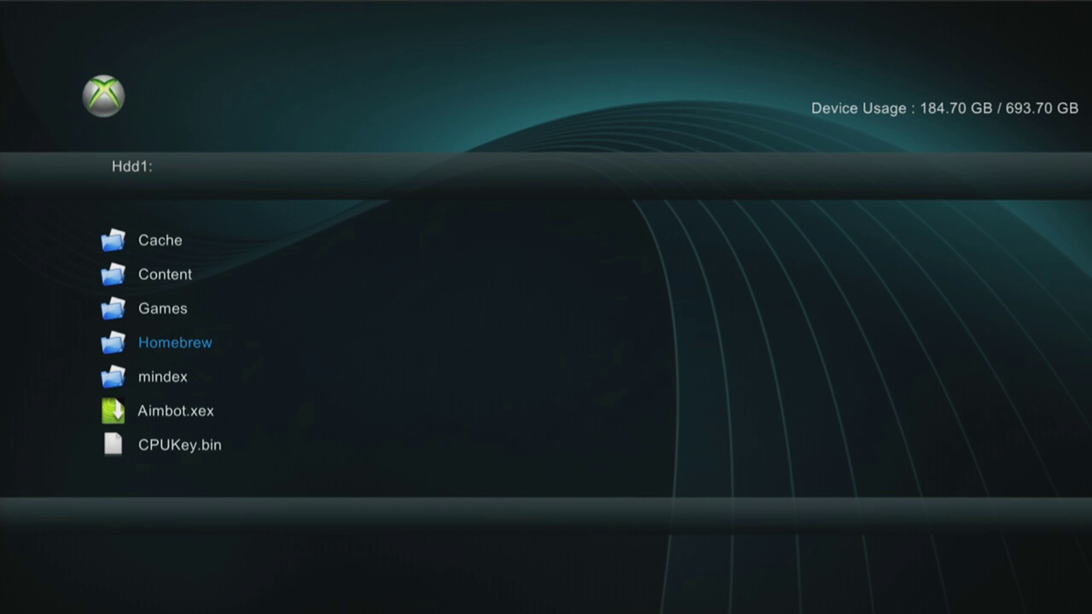